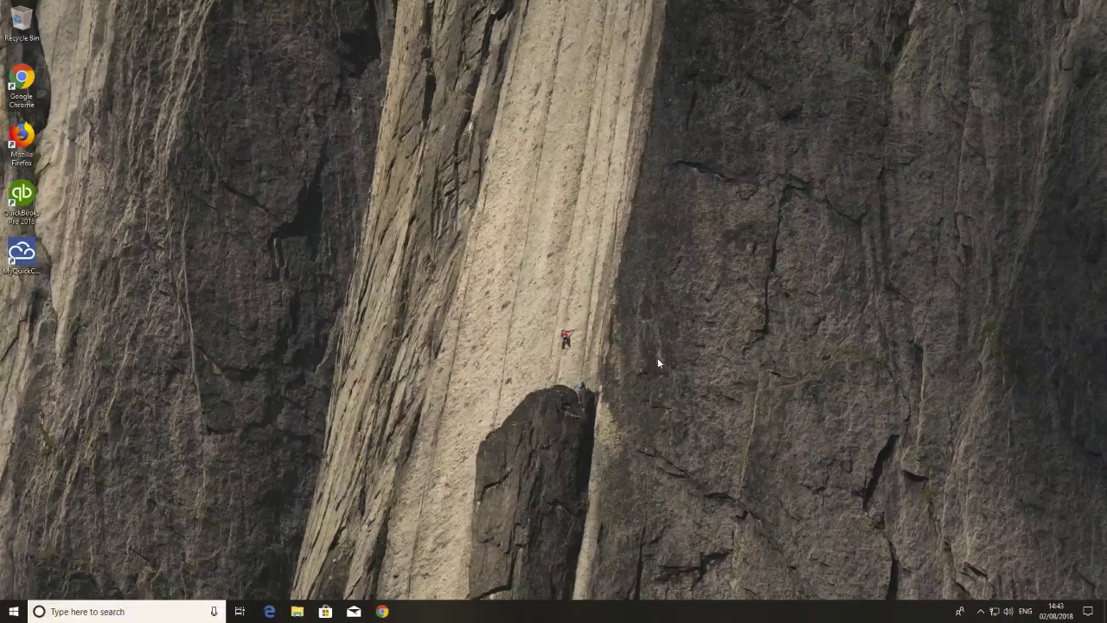
Start QuickBooks Desktop Pro 2018 and open the company file Rock Construction.qbw
double_click(29, 203)
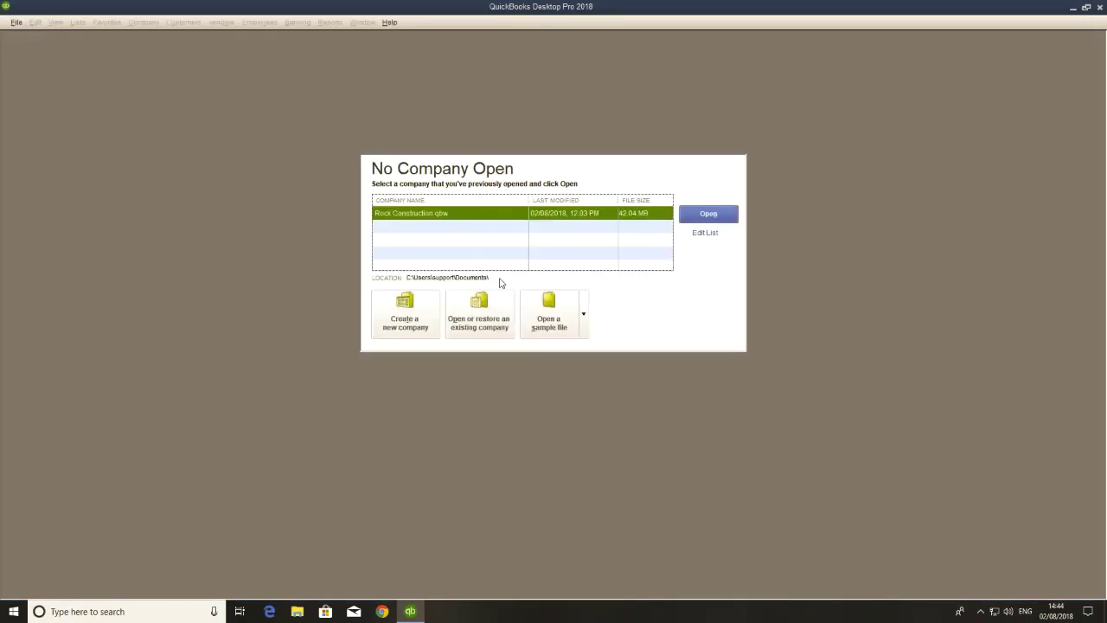
left_click(709, 214)
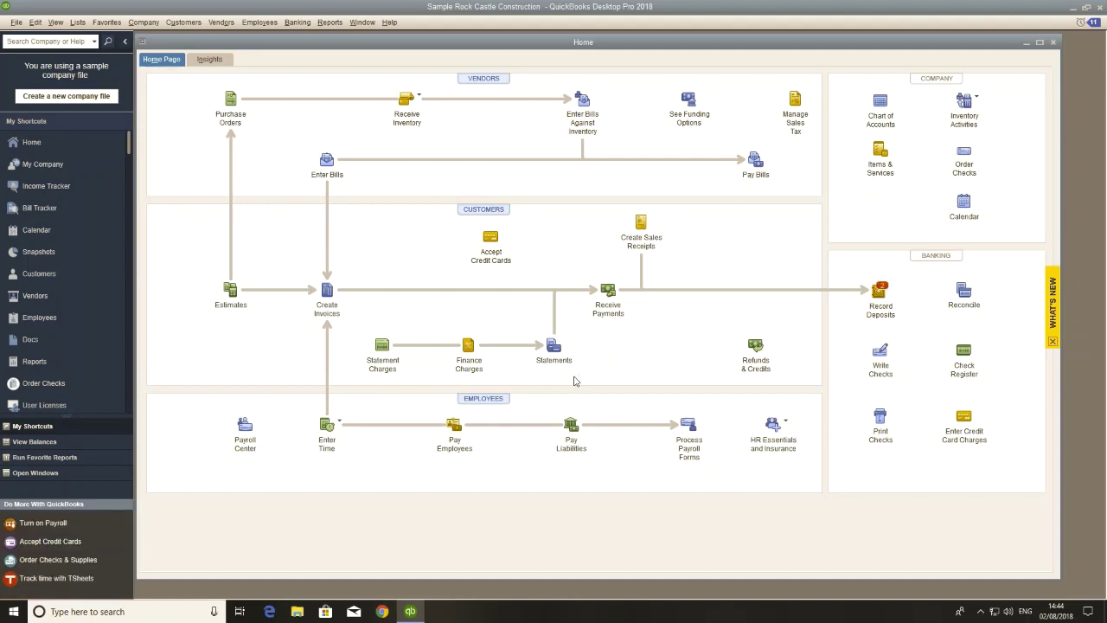
Check the open company file's storage location in the product information, and close the information window
key("F2")
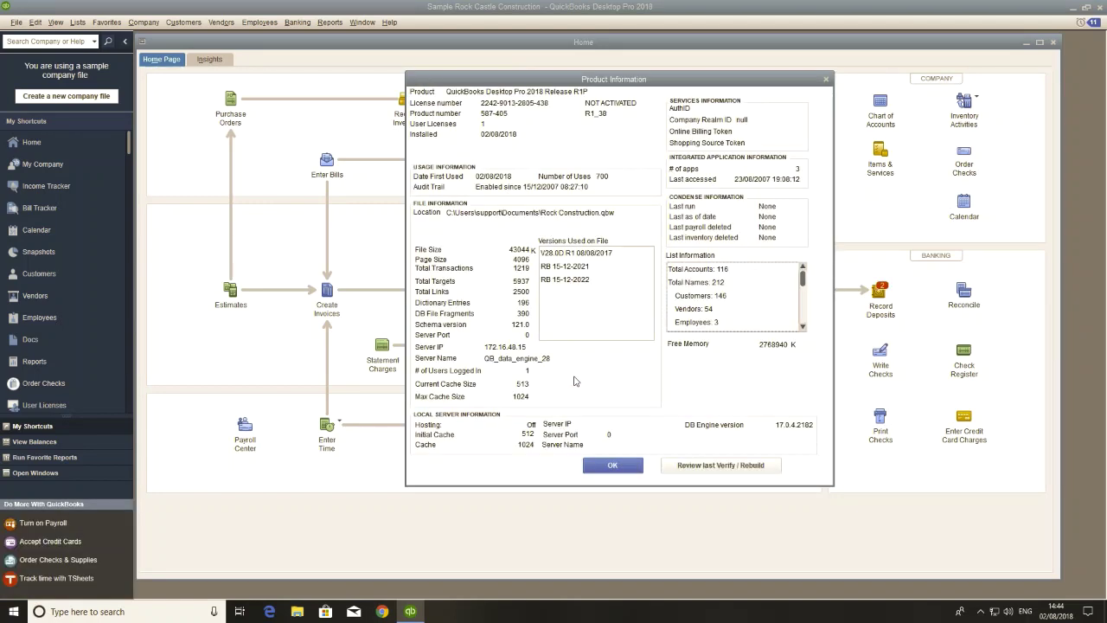
left_click_drag(446, 214, 545, 208)
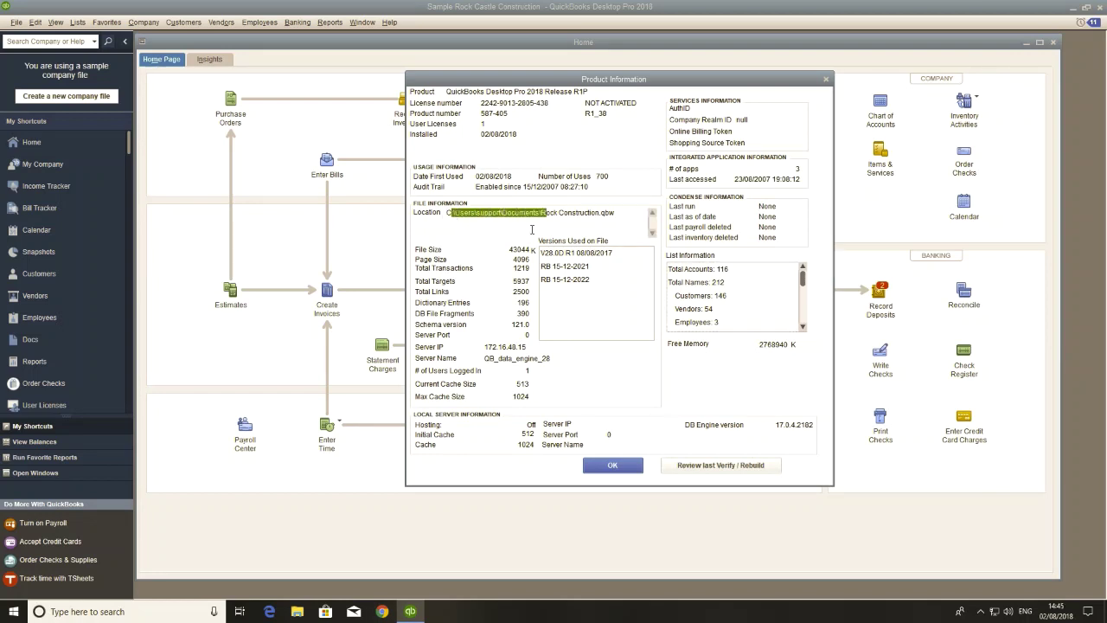
left_click(519, 229)
double_click(519, 229)
left_click(502, 230)
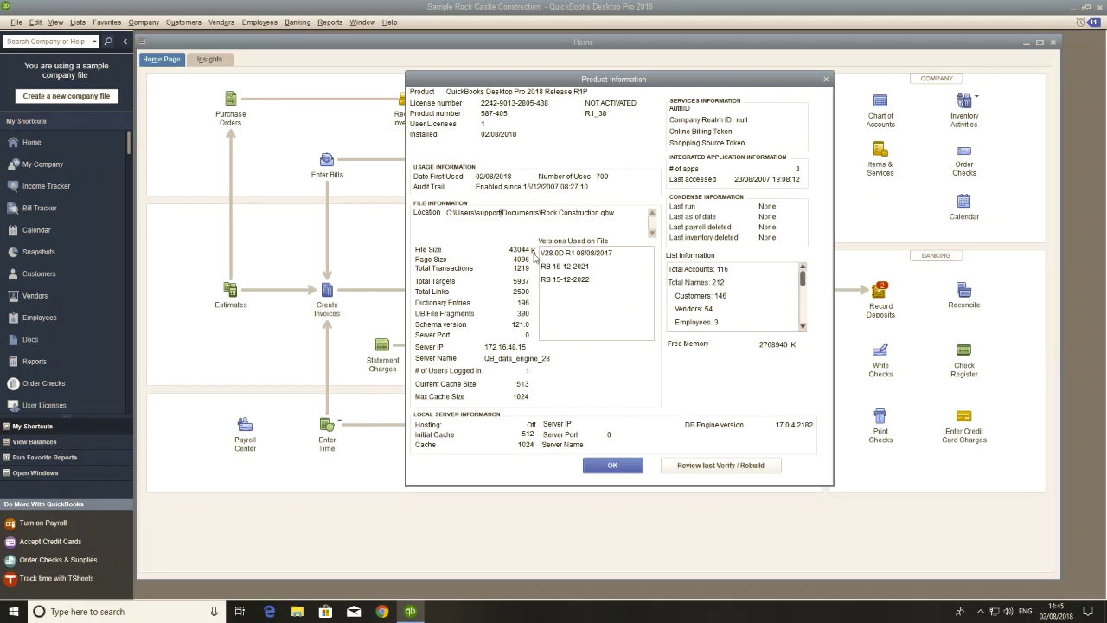
left_click(603, 467)
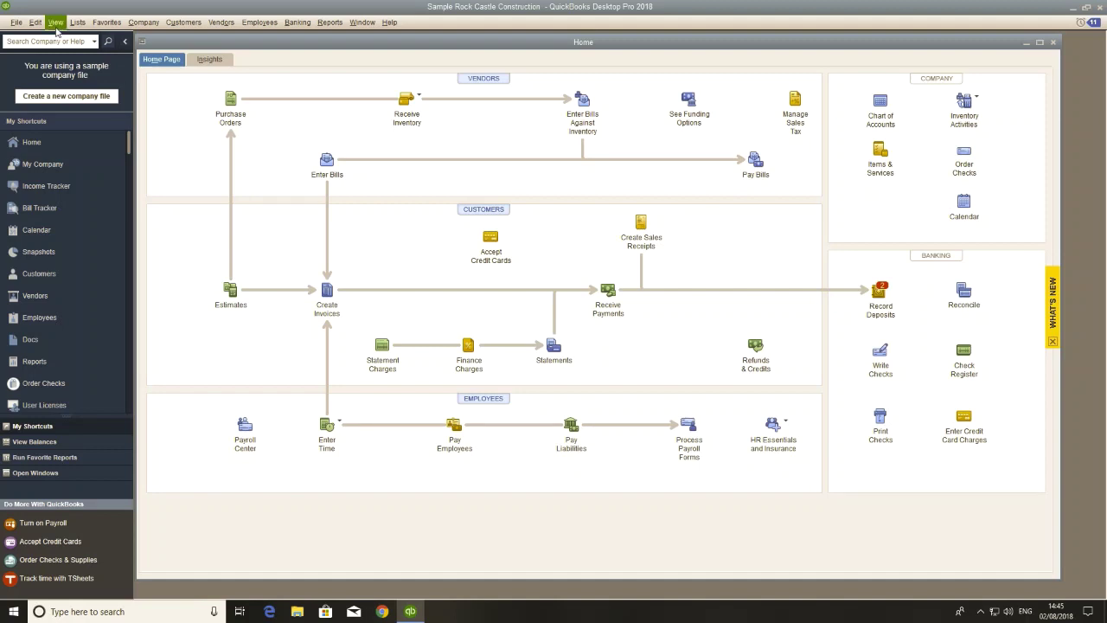
Create a local backup of the company file immediately, saving it to the Desktop as Company File Backup
left_click(15, 21)
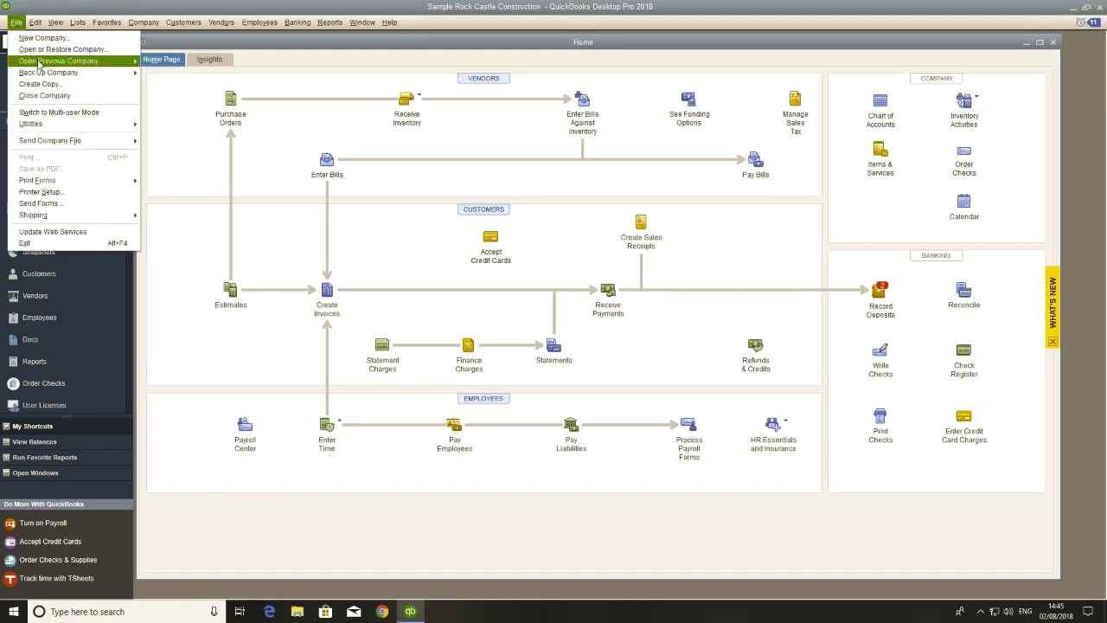
mouse_move(48, 76)
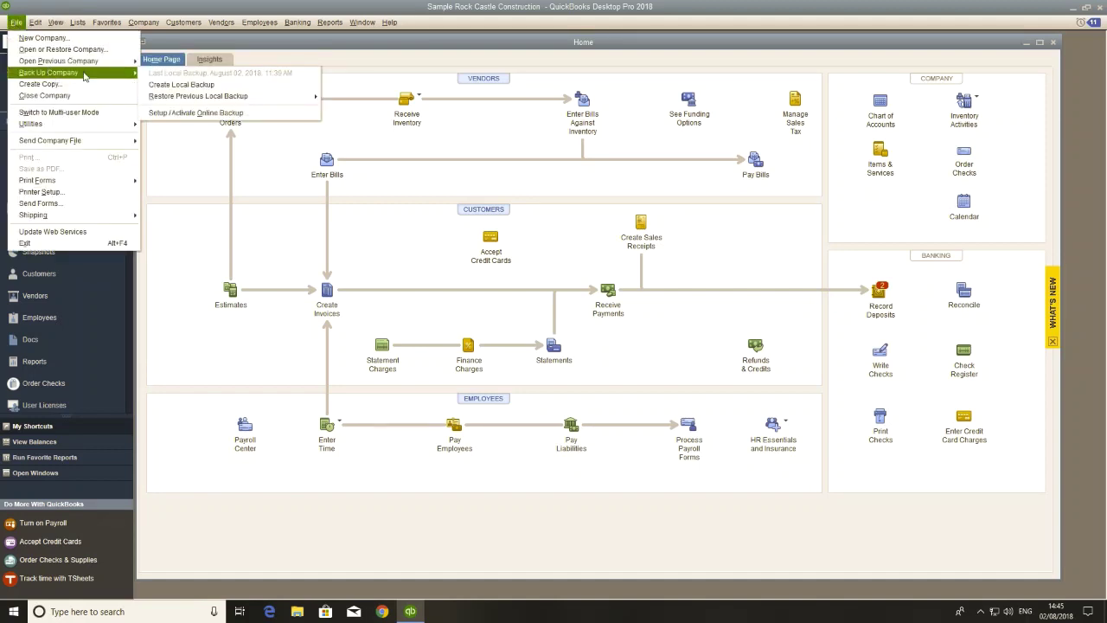
left_click(216, 86)
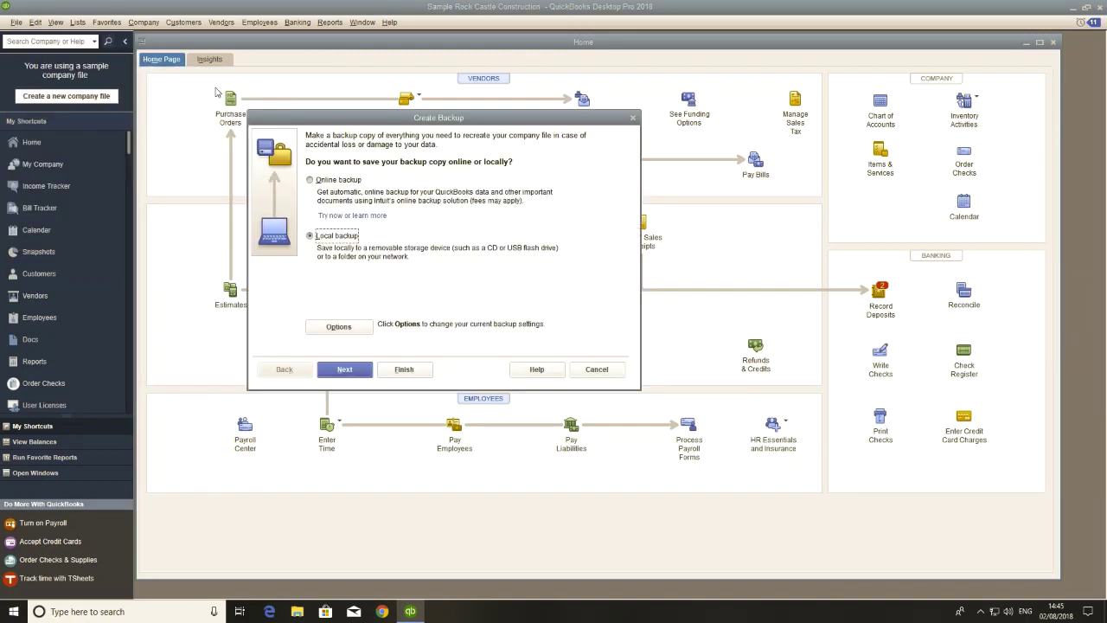
left_click(346, 369)
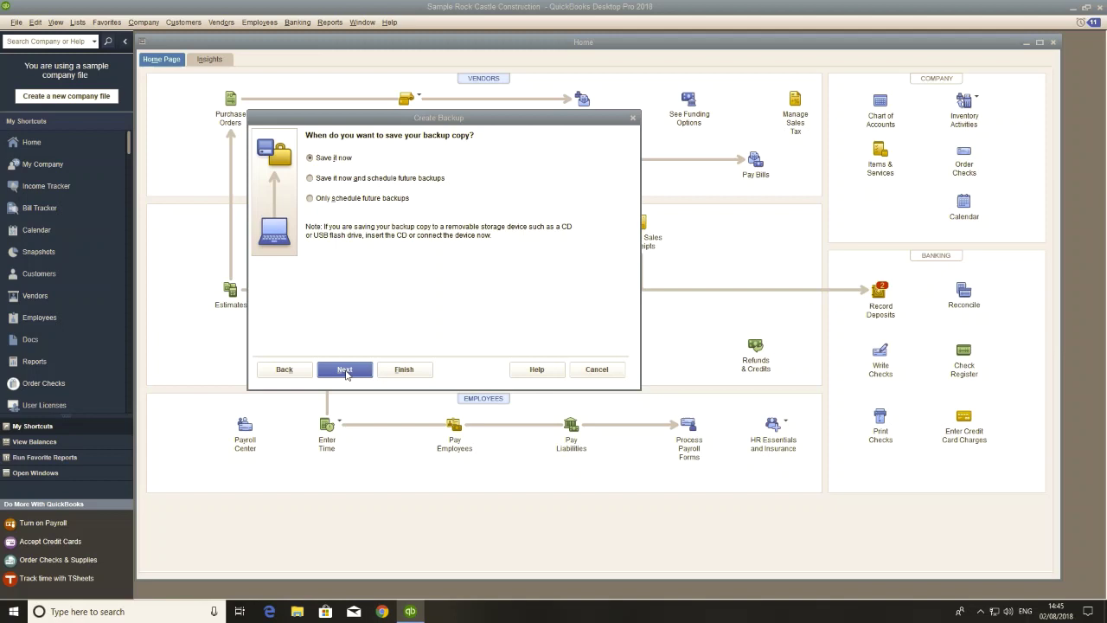
left_click(345, 369)
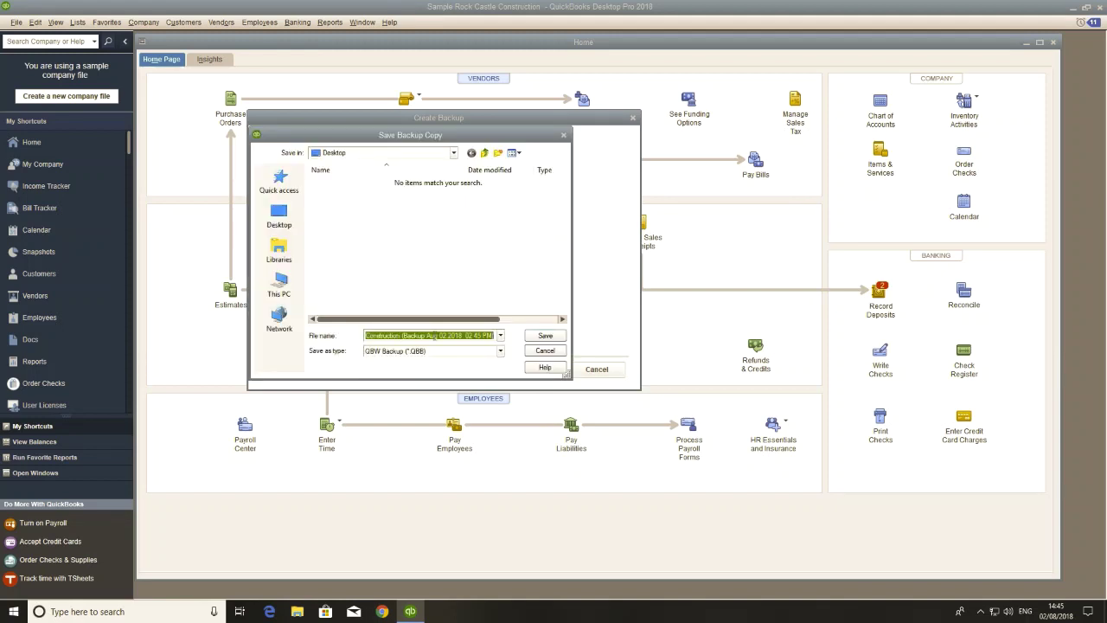
type("Company File Backup")
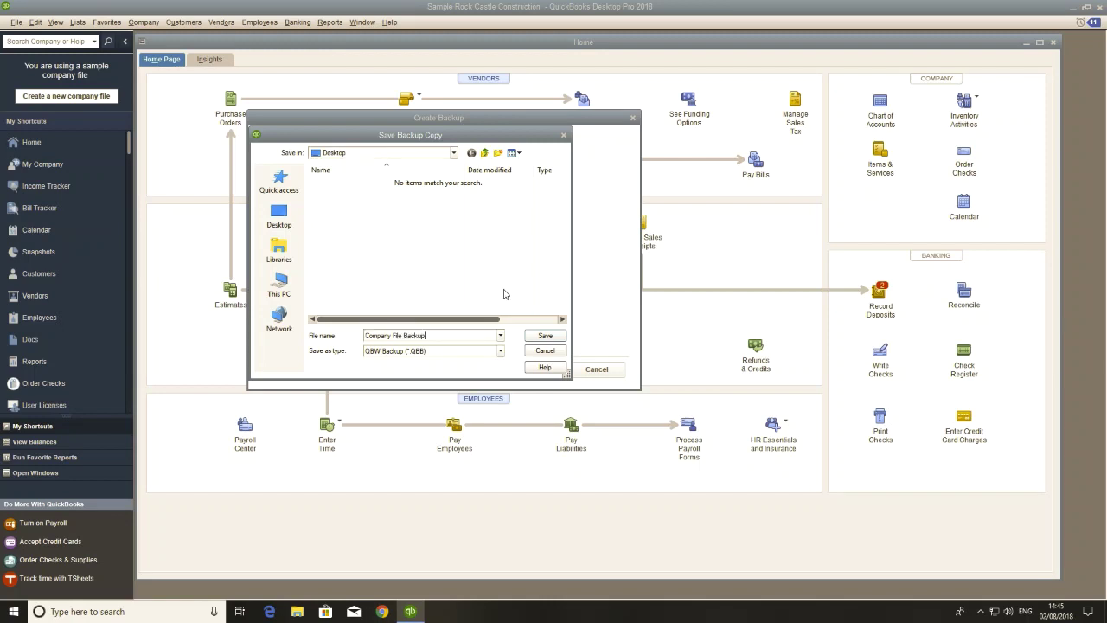
left_click(543, 335)
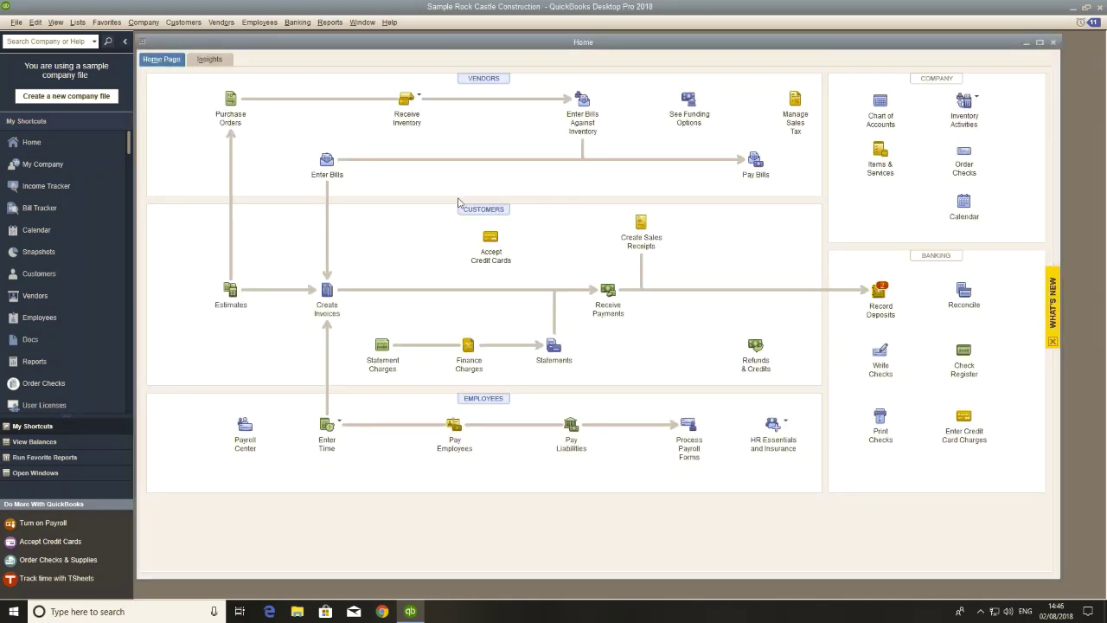
Close the company and choose the local backup copy Company File Backup on the Desktop for restoring
left_click(18, 23)
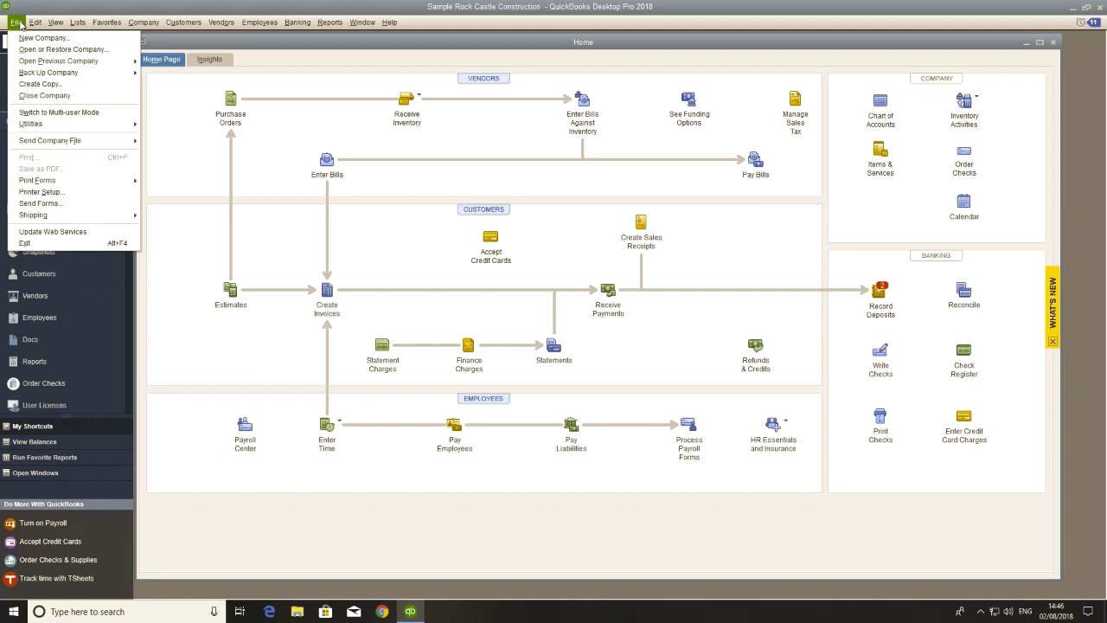
left_click(47, 95)
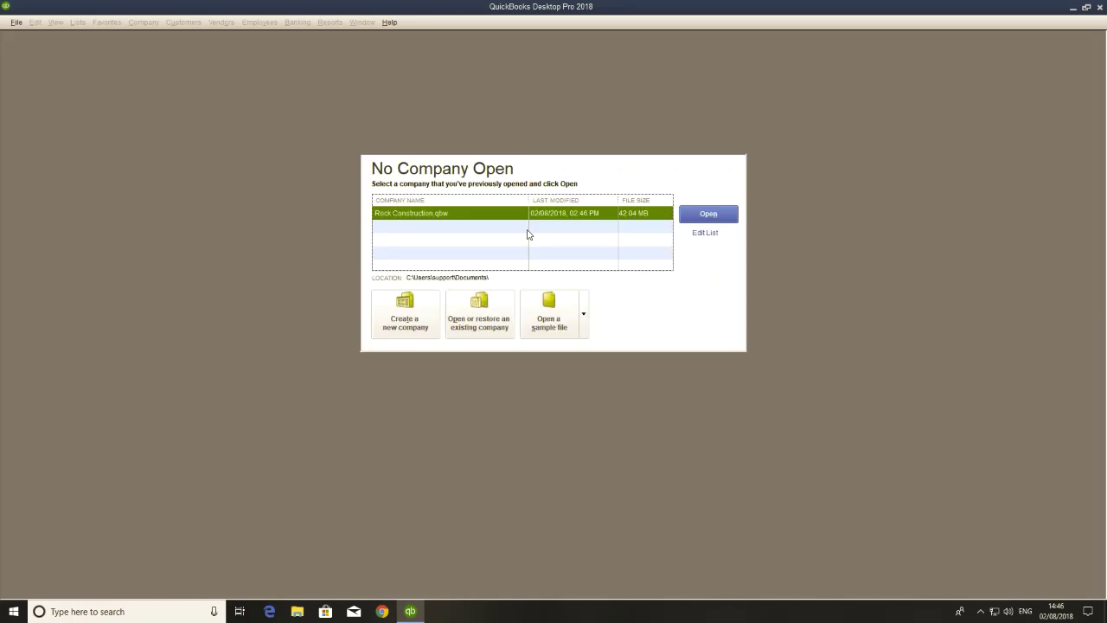
left_click(490, 313)
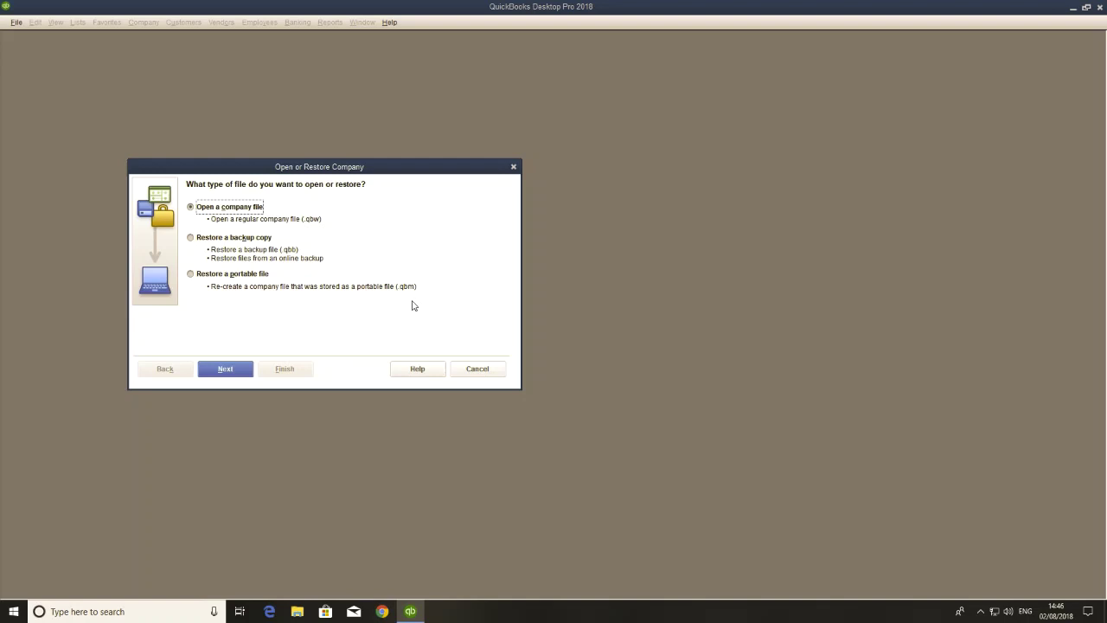
left_click(245, 241)
left_click(224, 369)
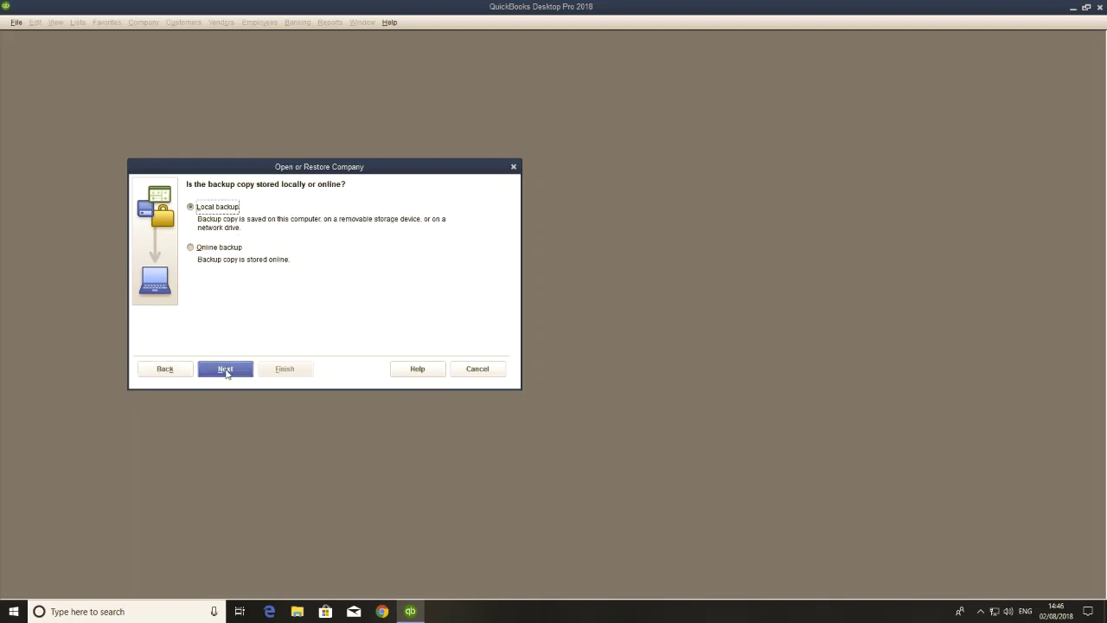
left_click(226, 370)
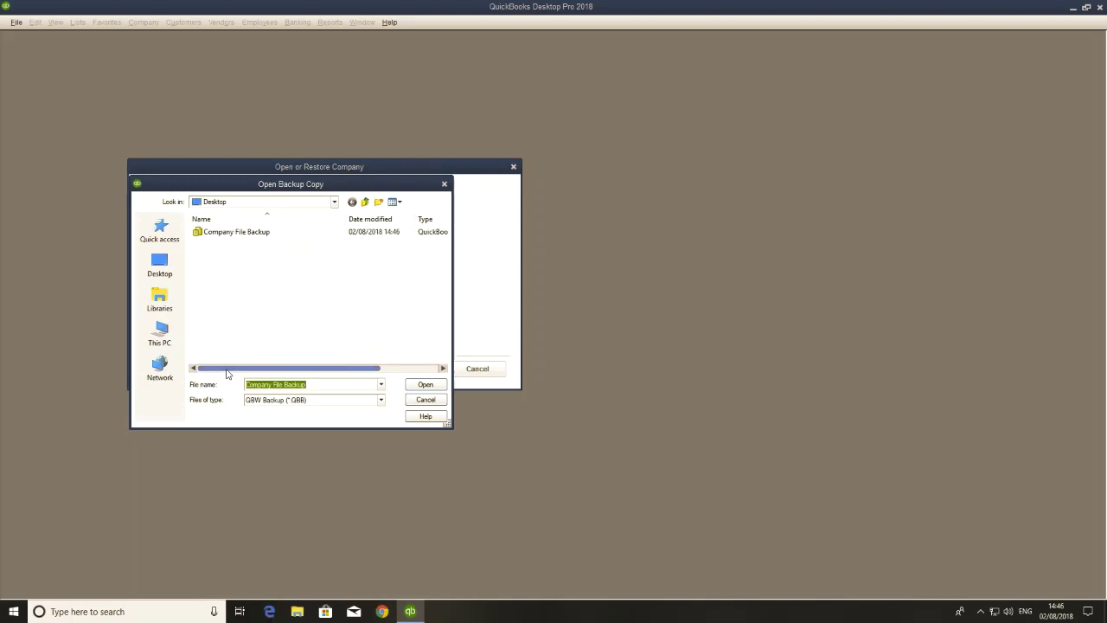
left_click(232, 235)
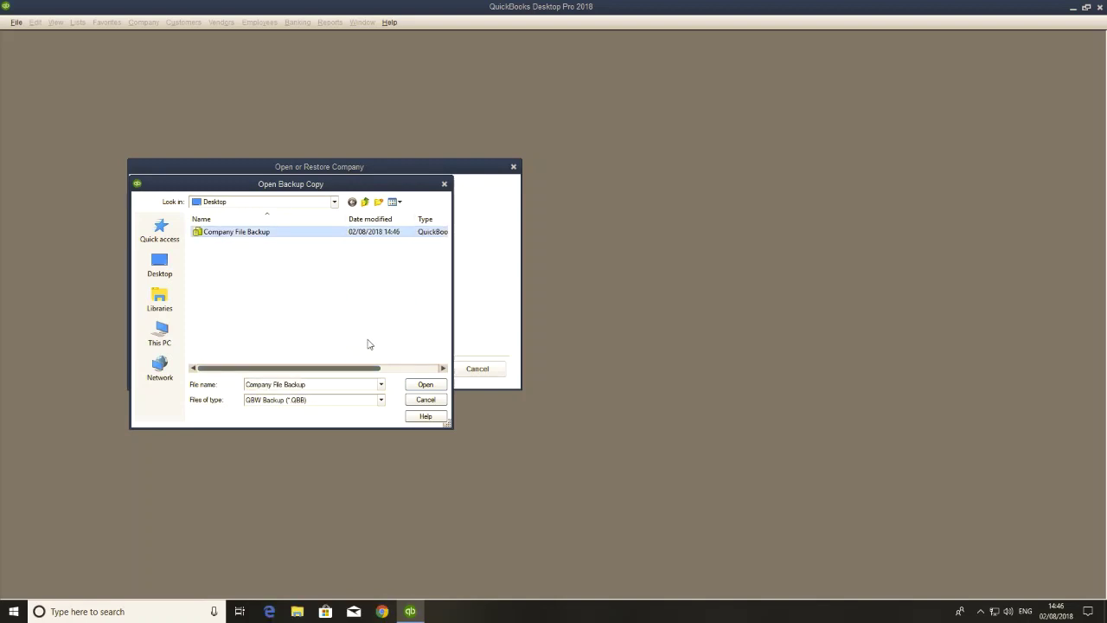
left_click(413, 385)
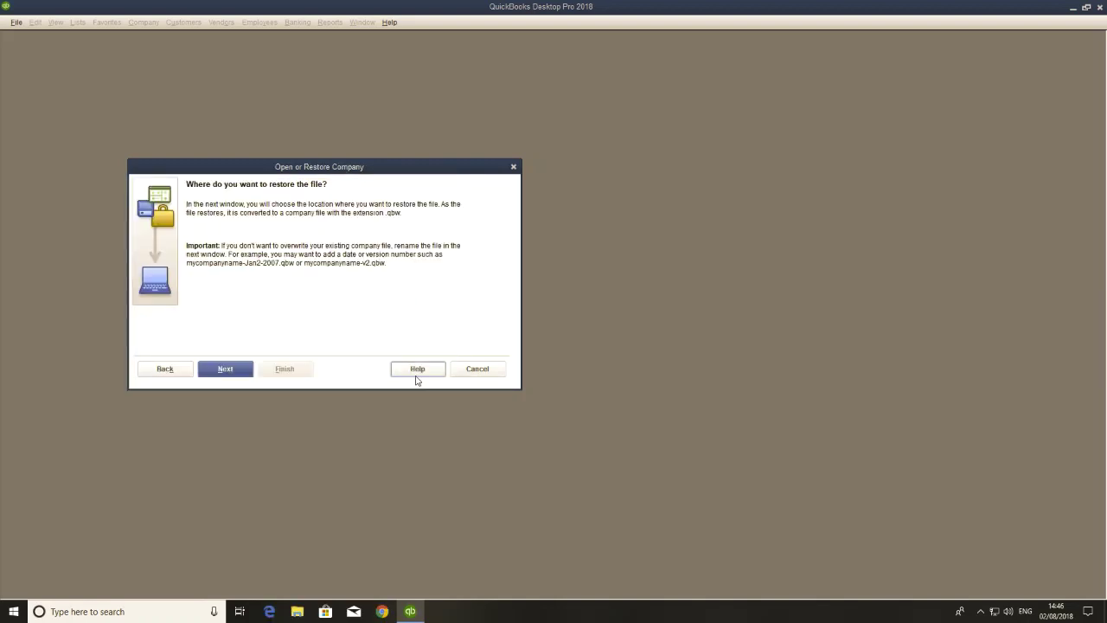
Restore the backup as Rock Construction into the Company Files folder under C:, Users, Public, Public Documents, Intuit, QuickBooks
left_click(240, 372)
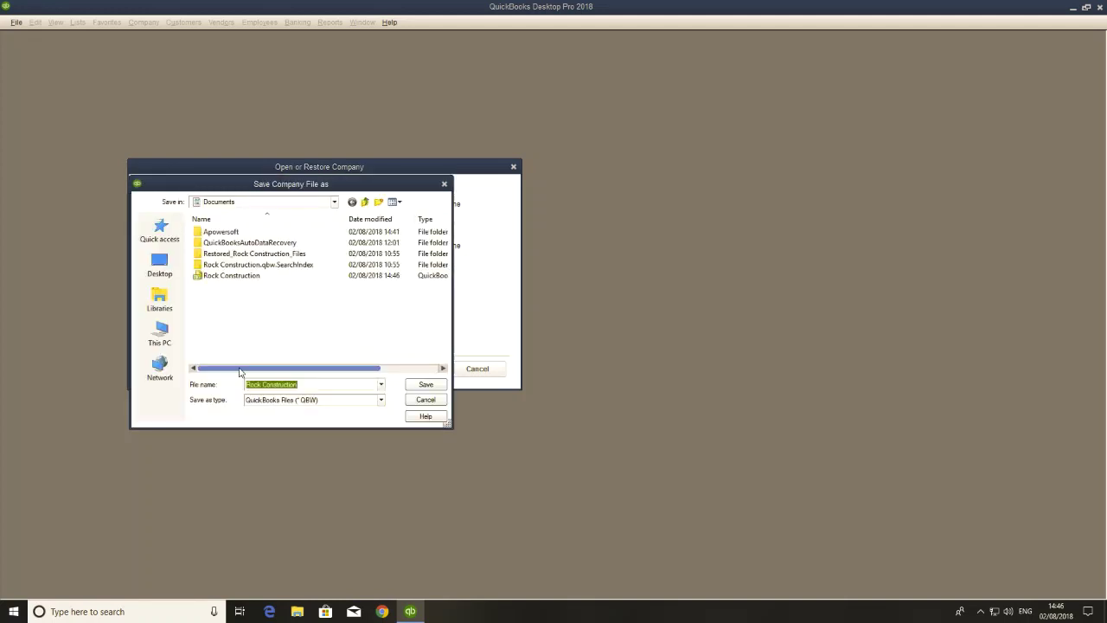
left_click(161, 338)
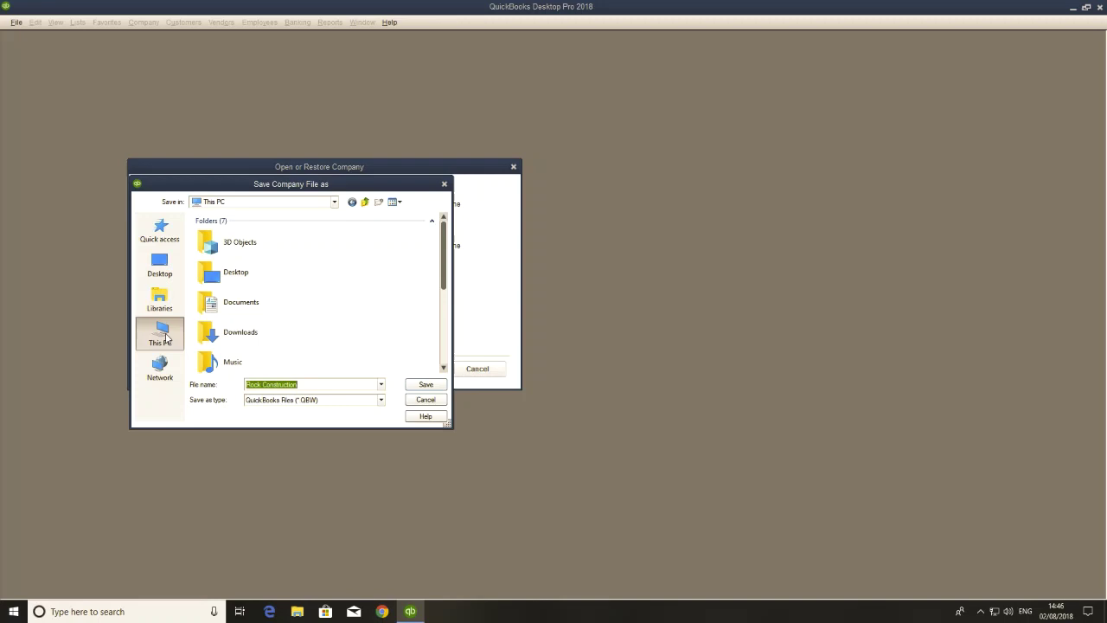
scroll(434, 340, "down", 4)
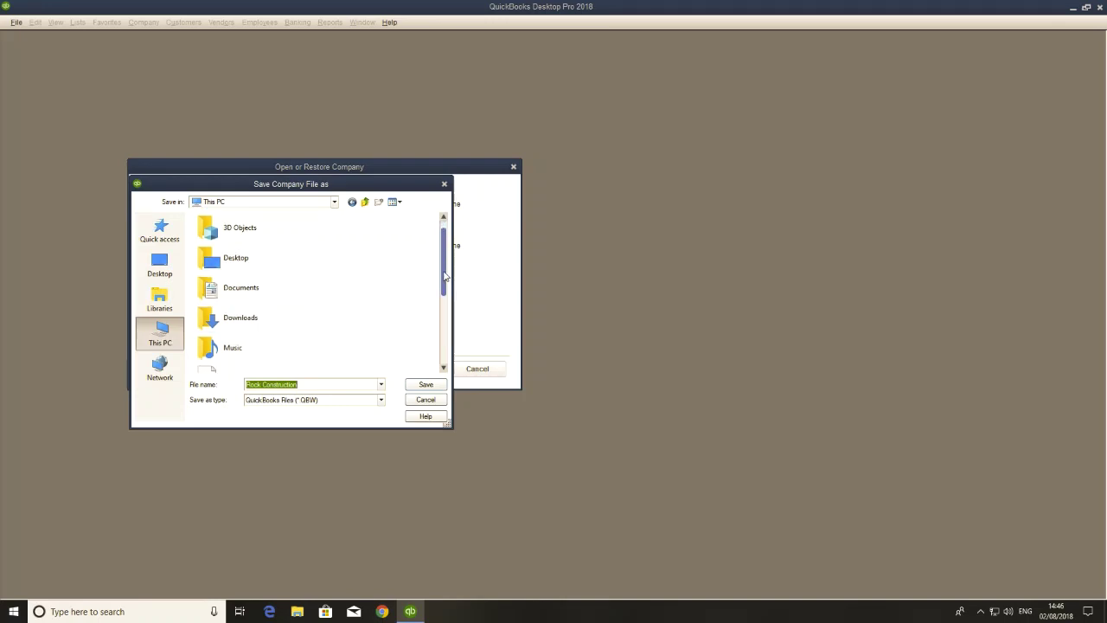
double_click(304, 334)
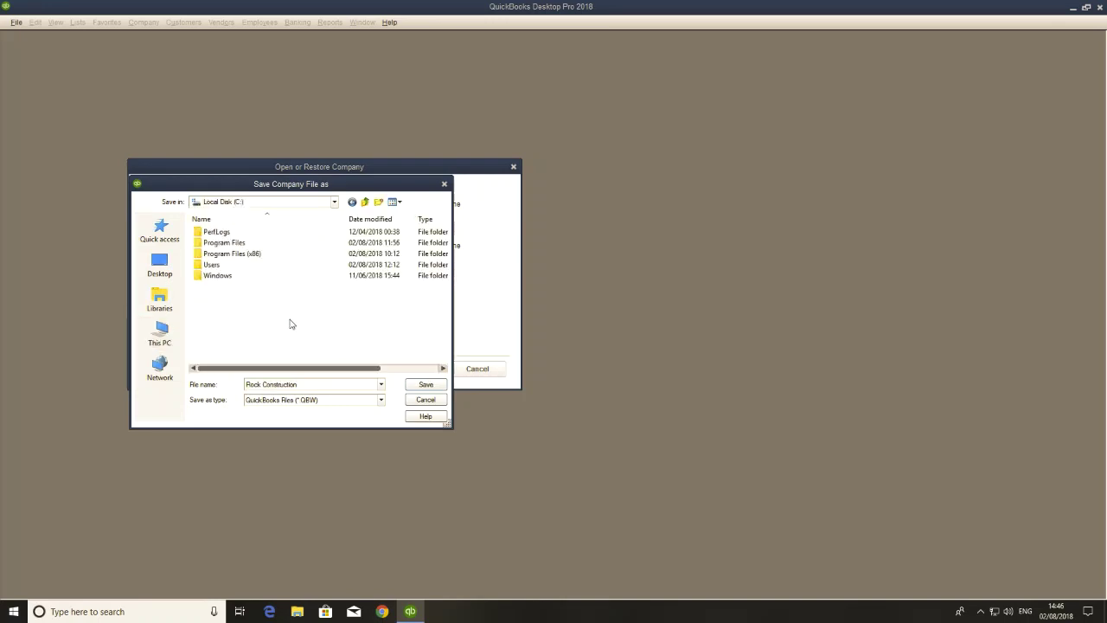
double_click(216, 265)
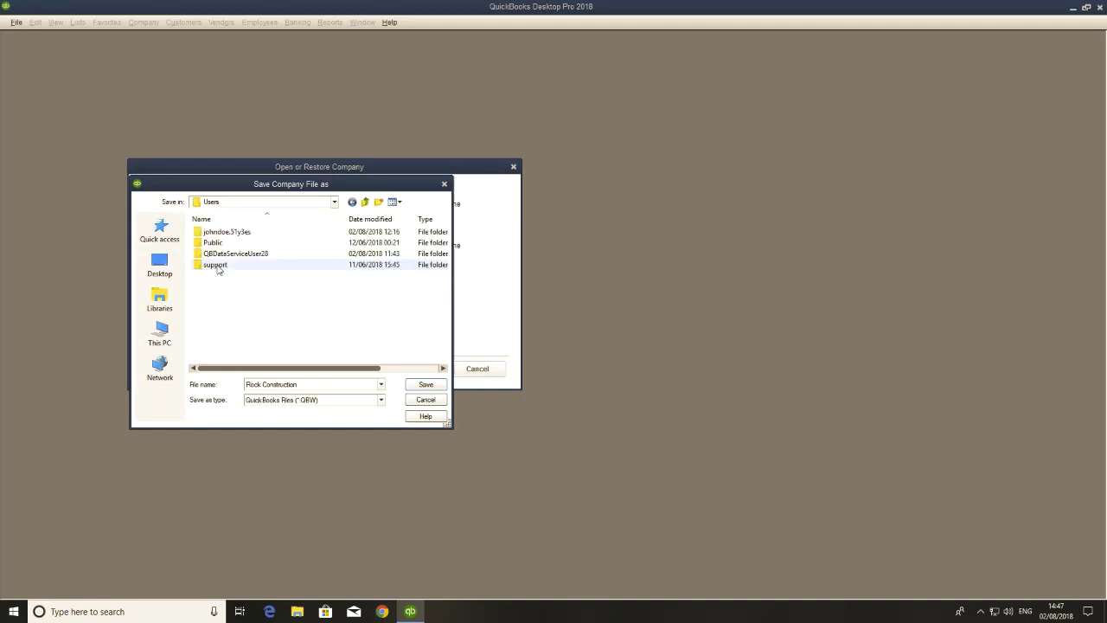
left_click(244, 243)
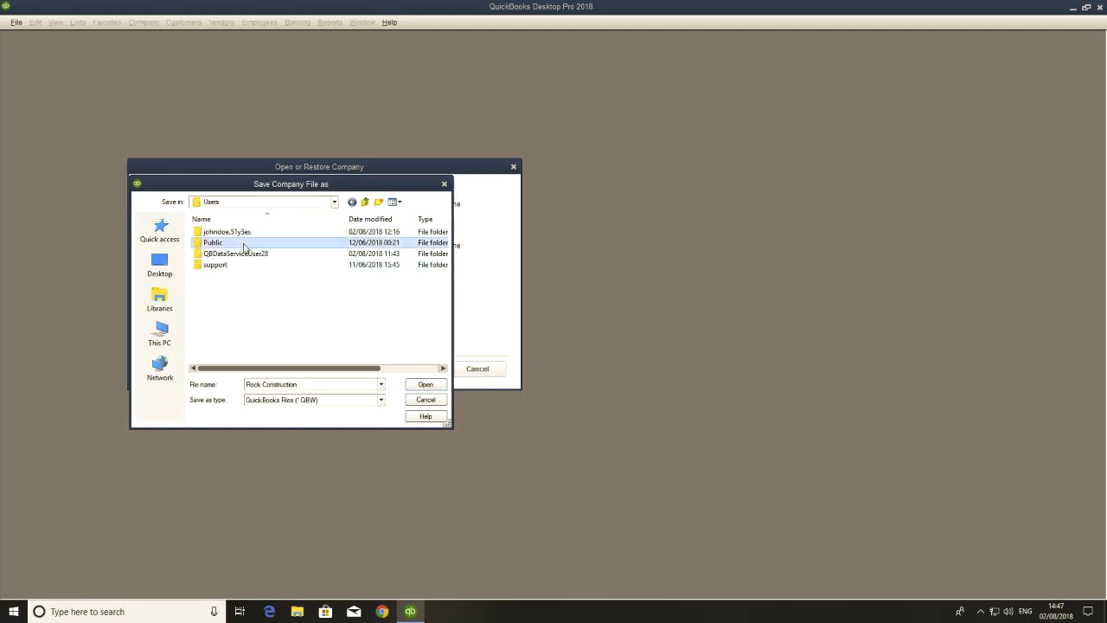
double_click(244, 247)
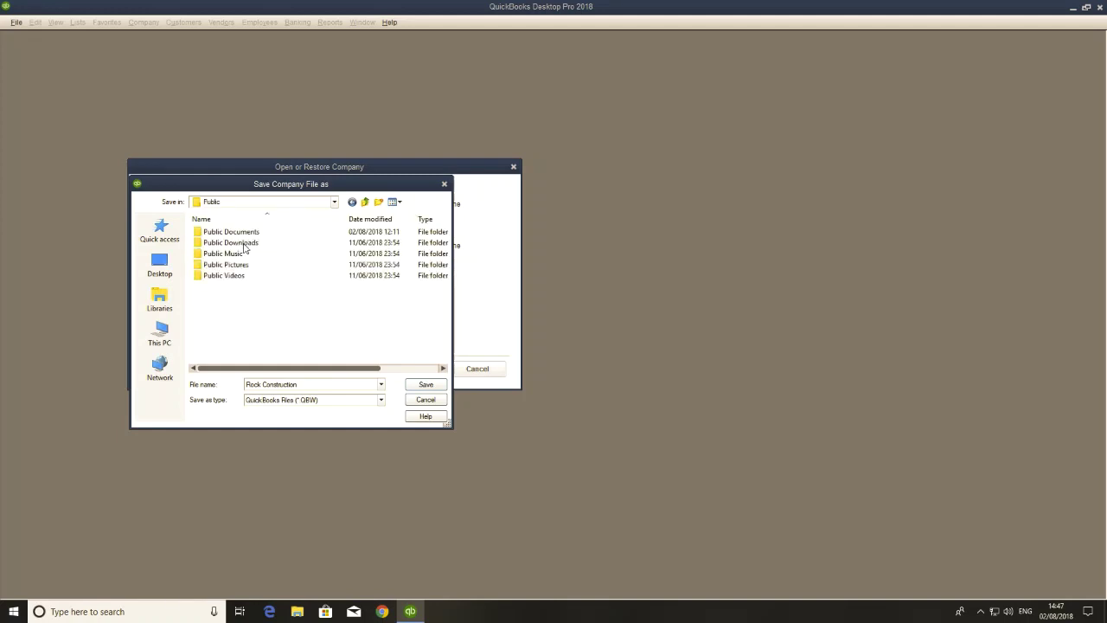
double_click(238, 232)
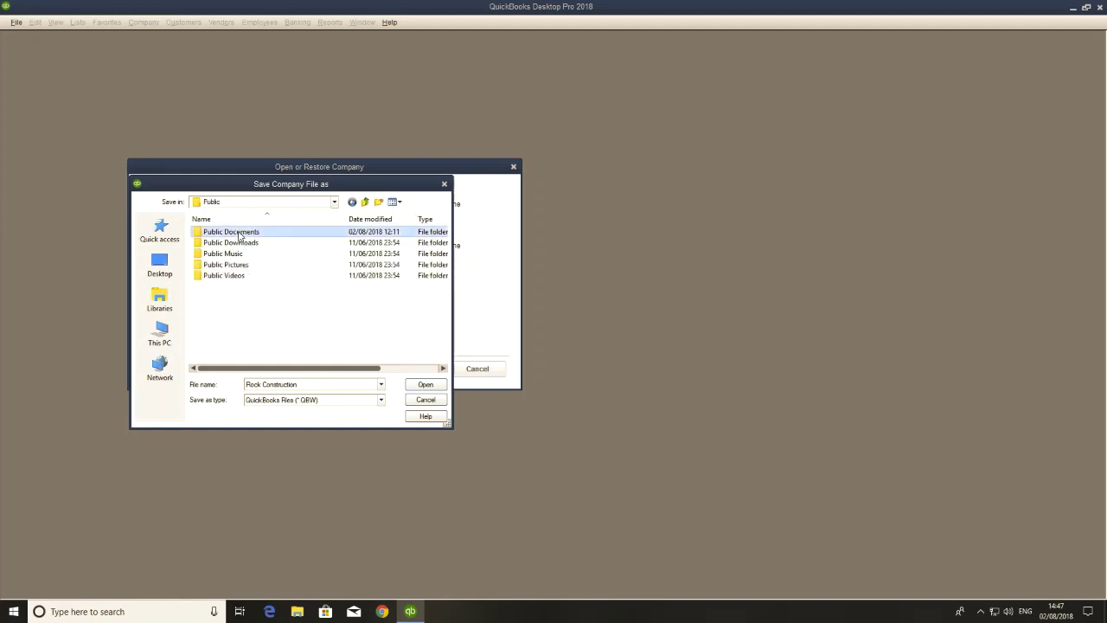
double_click(240, 232)
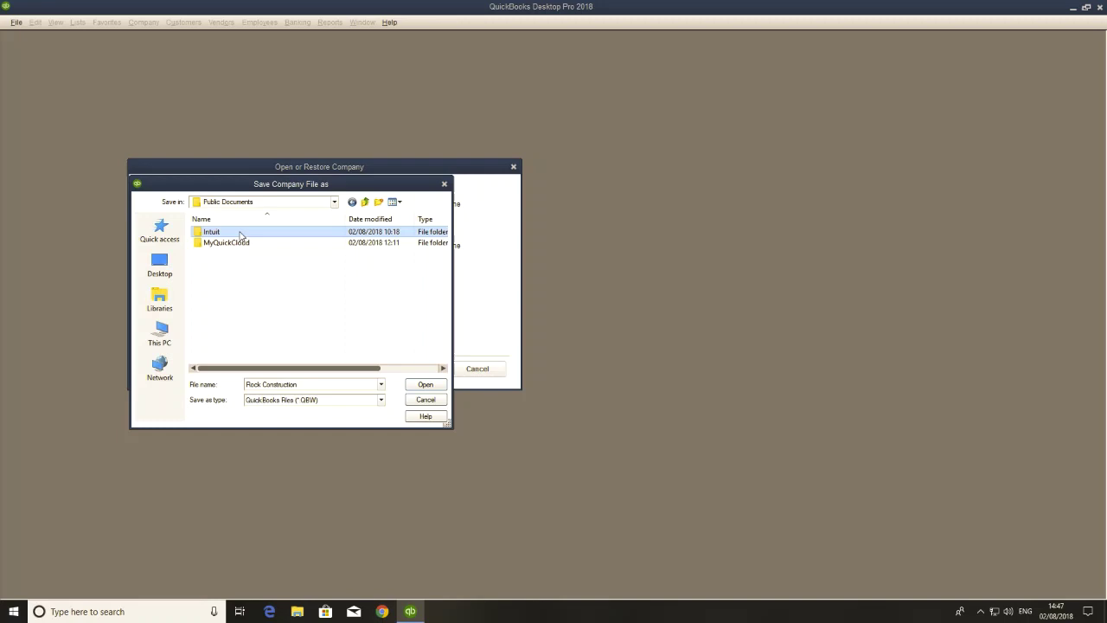
double_click(240, 233)
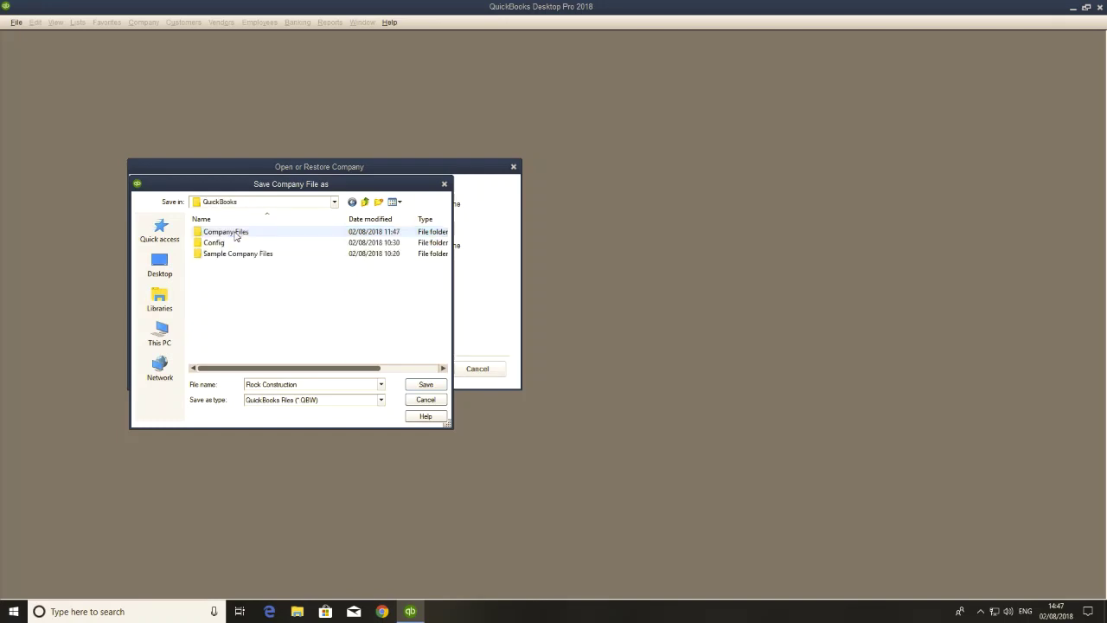
double_click(224, 233)
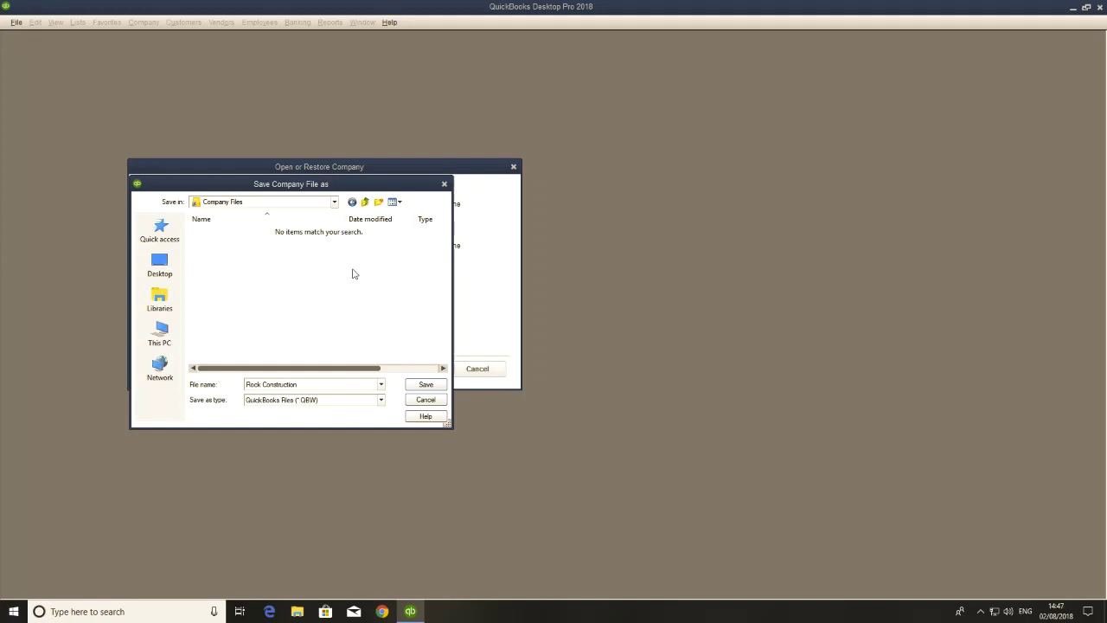
left_click(417, 384)
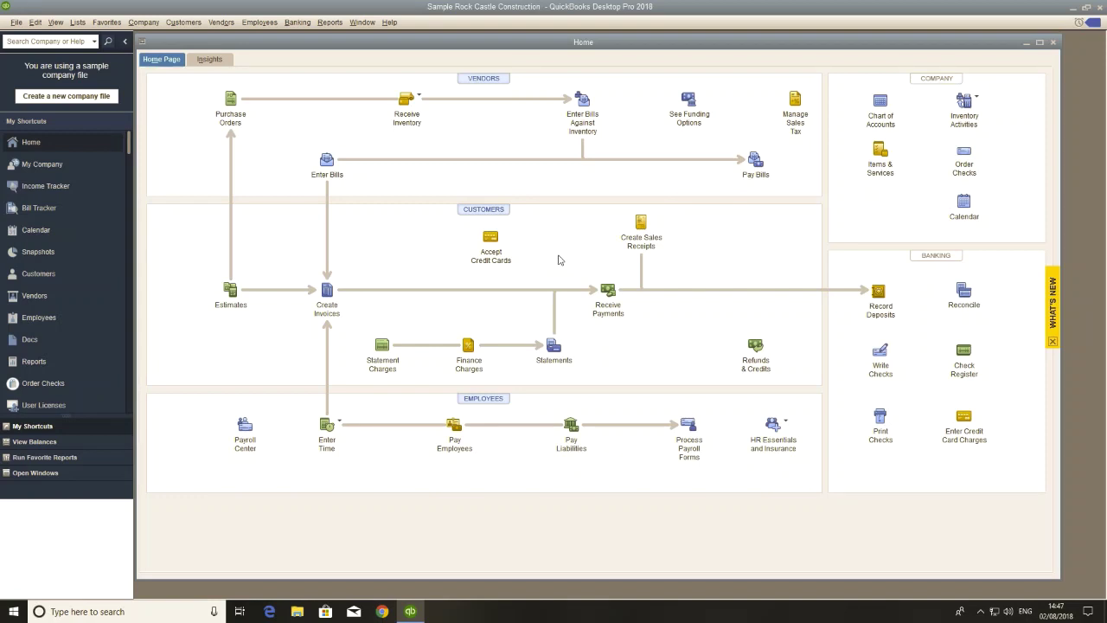
Check the restored company file's location path in the product information, particularly its user folder
key("F2")
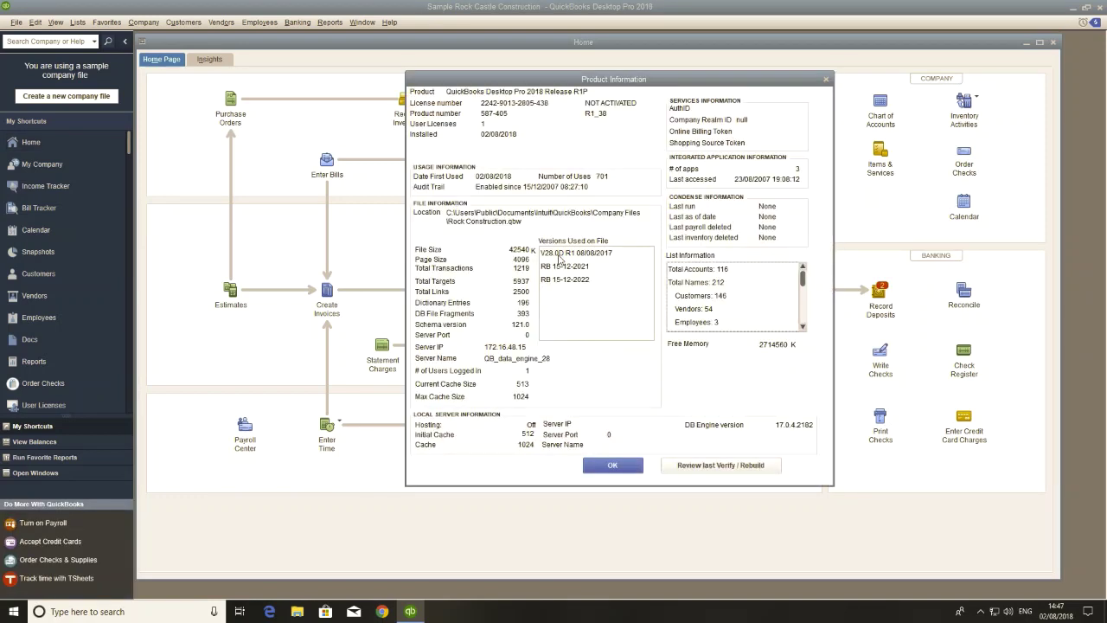
left_click_drag(448, 213, 535, 213)
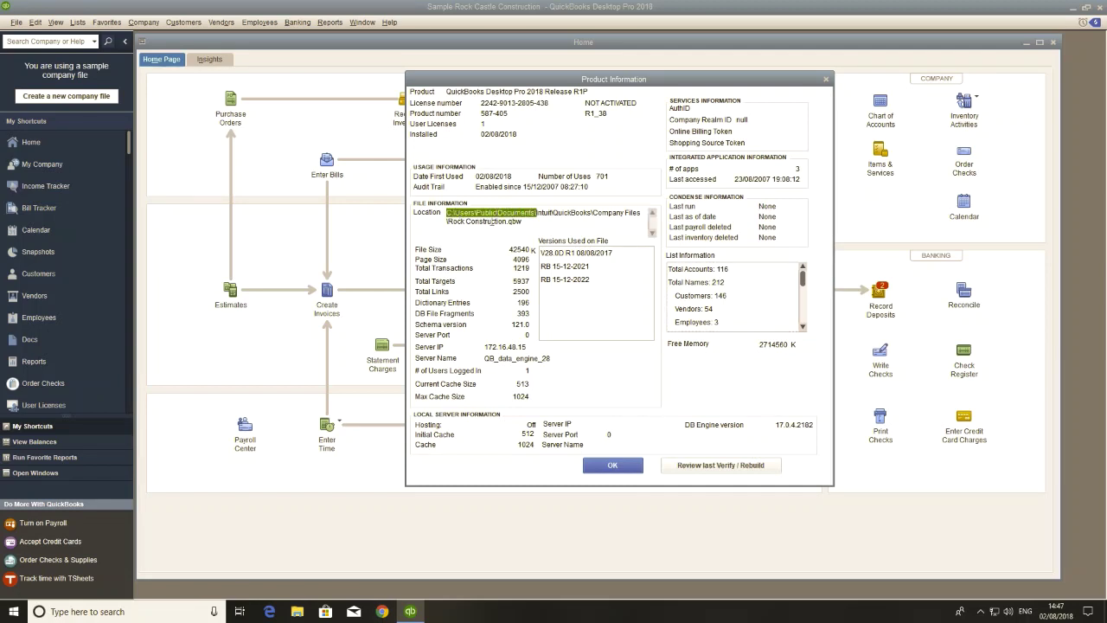
double_click(486, 213)
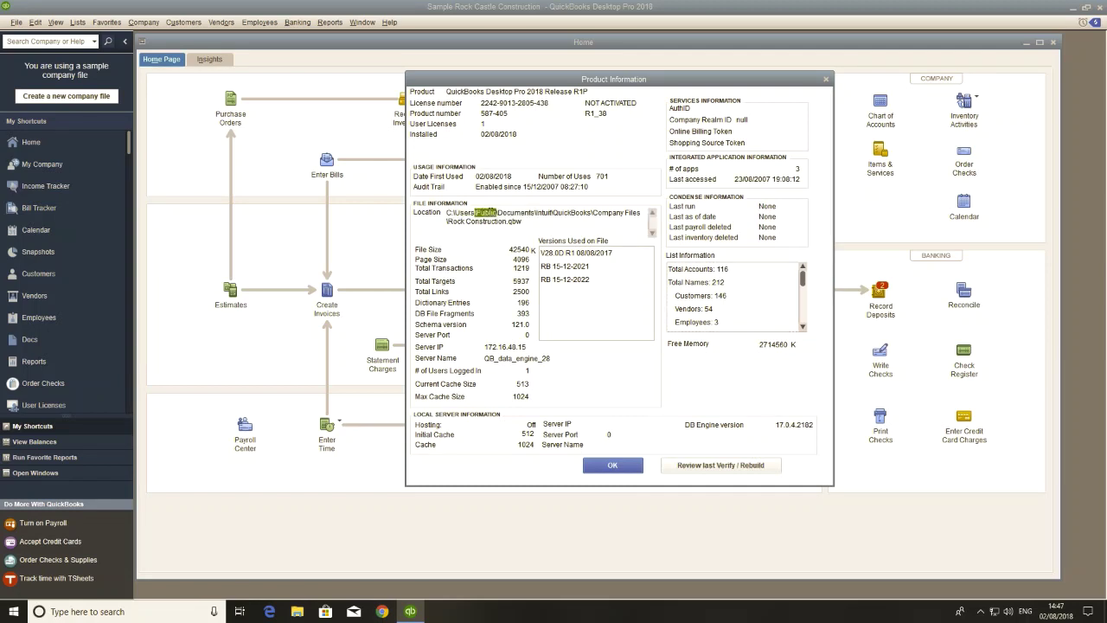
Dismiss the product information and close the restored company file
left_click(518, 223)
left_click(613, 467)
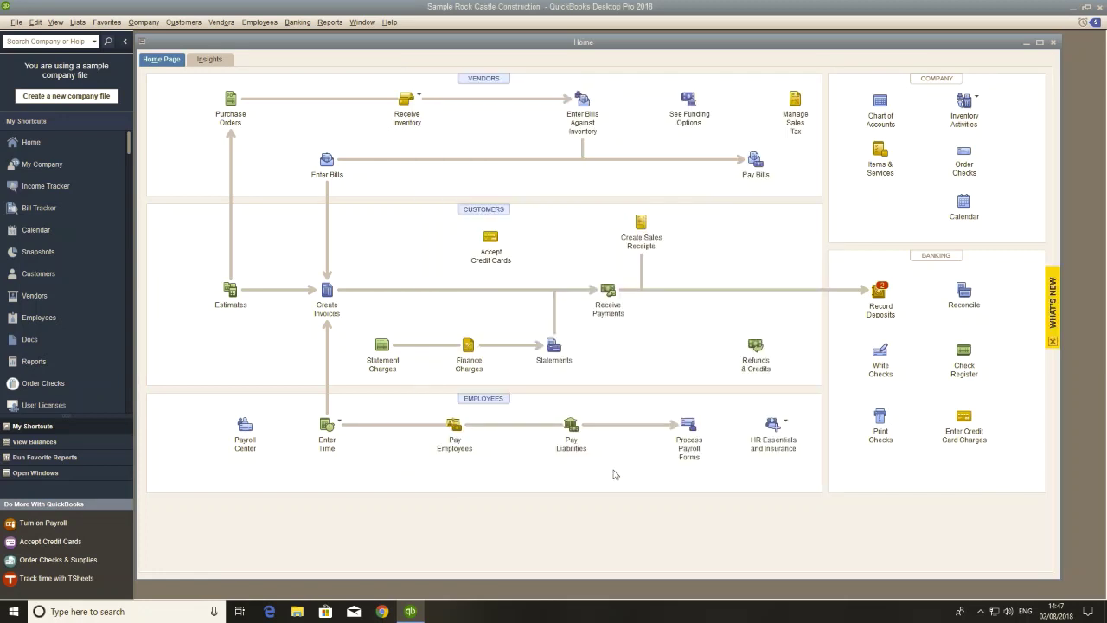
left_click(15, 23)
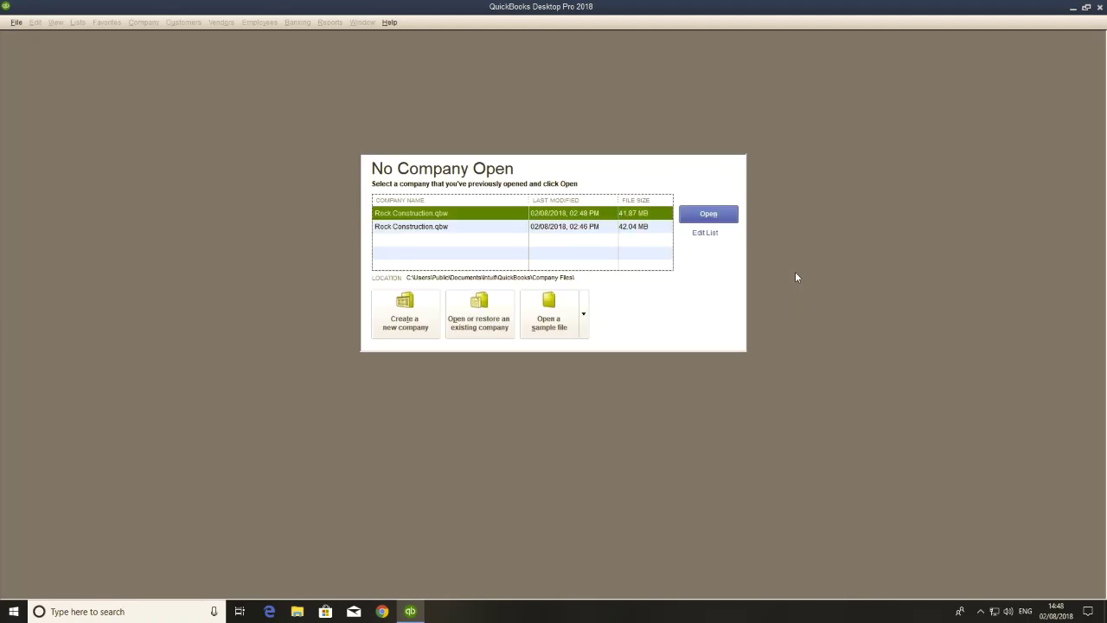
Compare the folder locations of the two Rock Construction.qbw entries in the list of previously opened companies
left_click(402, 228)
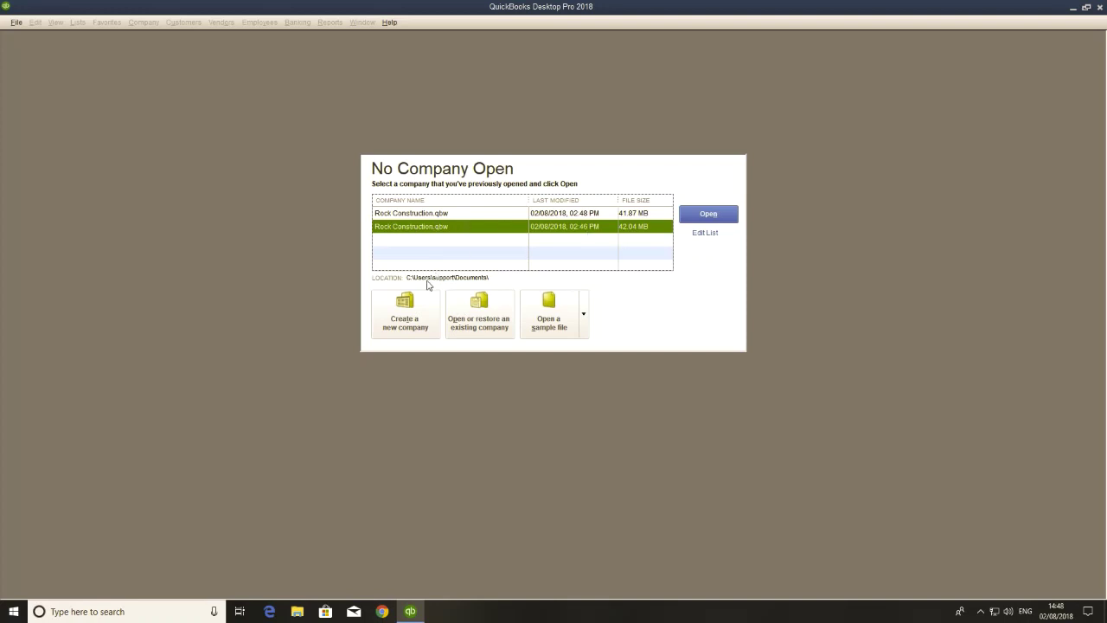
left_click(420, 215)
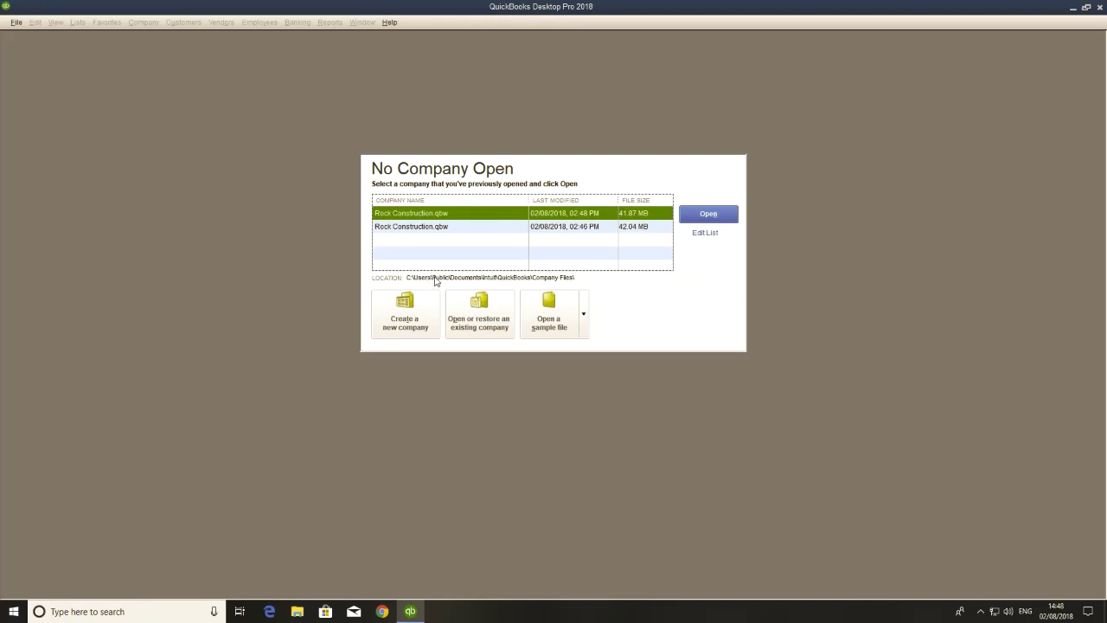
left_click(428, 227)
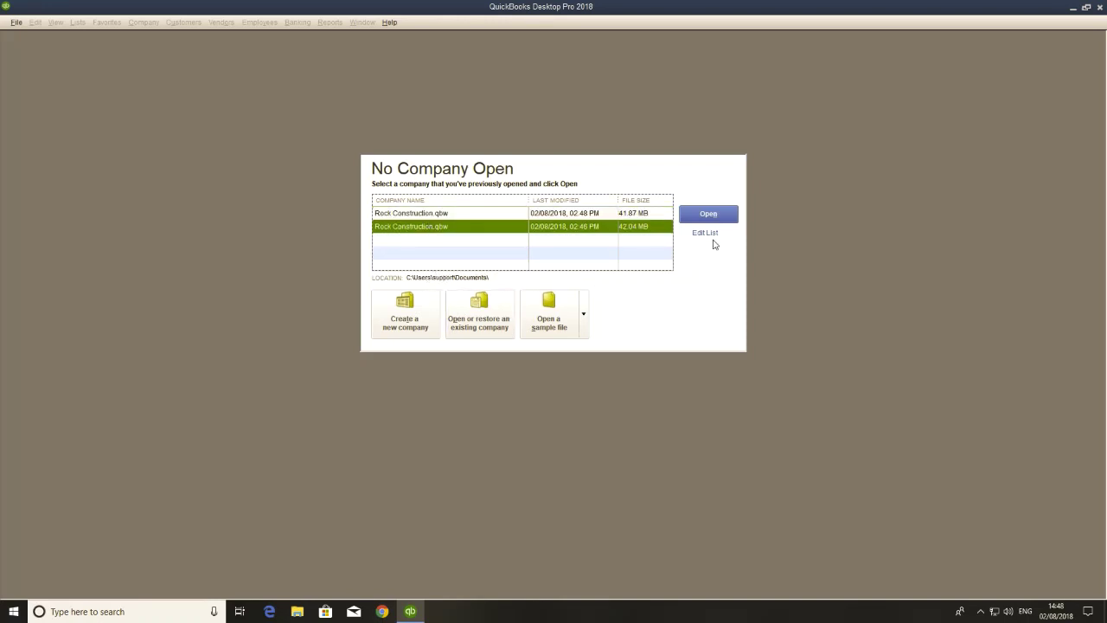
Hide the old Rock Construction.qbw entry, stored in the support user's Documents folder, from the list of previously opened companies
left_click(712, 233)
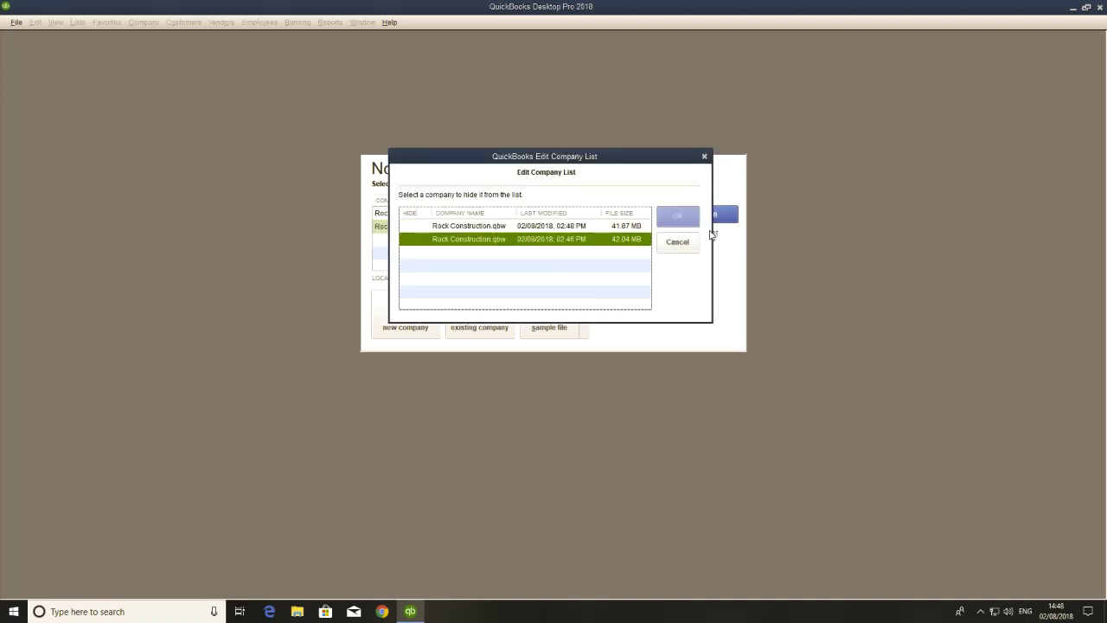
left_click(410, 240)
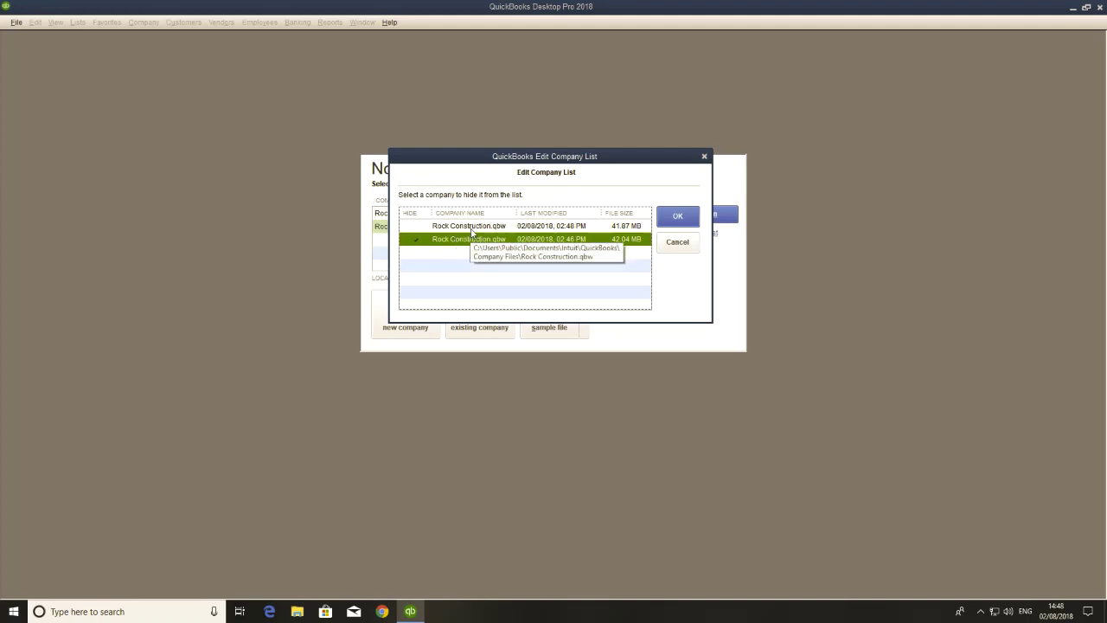
left_click(678, 215)
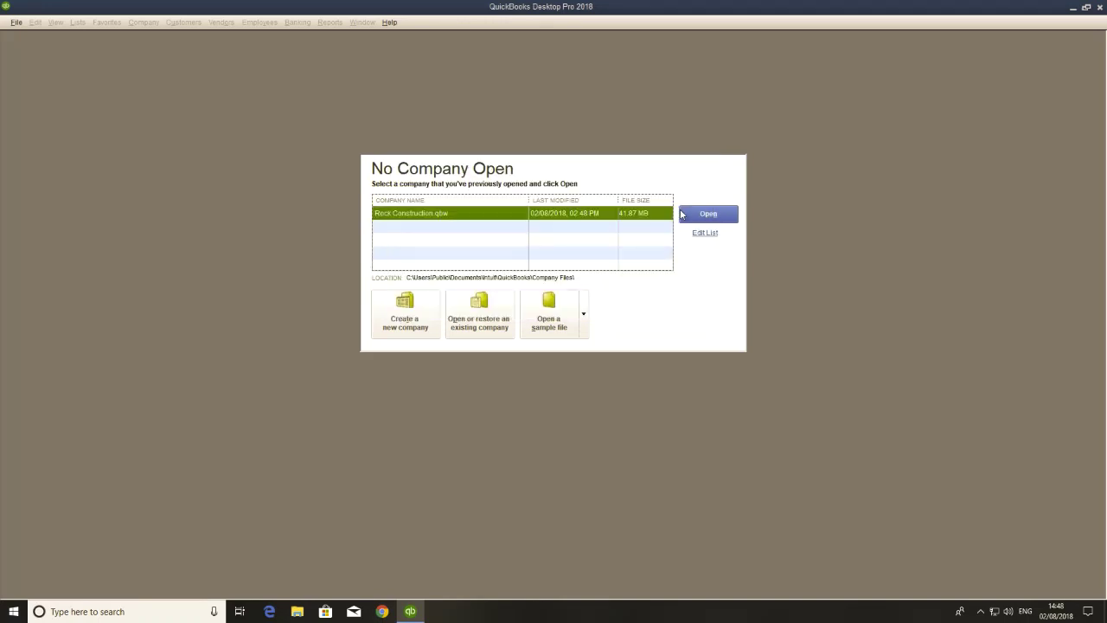